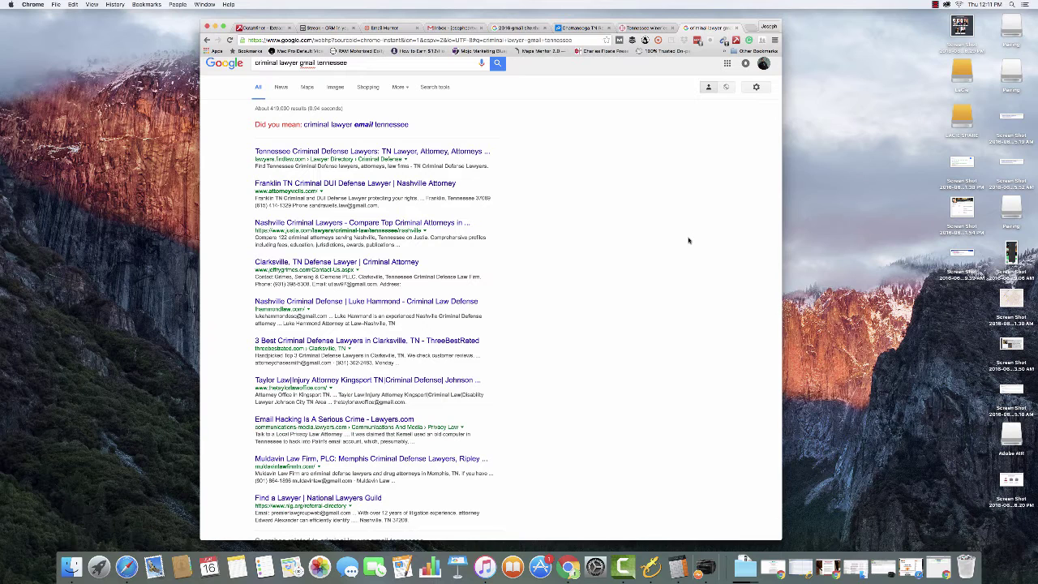
Apply Data Miner's 'Google Search Results – Get Emails' recipe to the Tennessee criminal lawyer results
scroll(296, 99, up, 1)
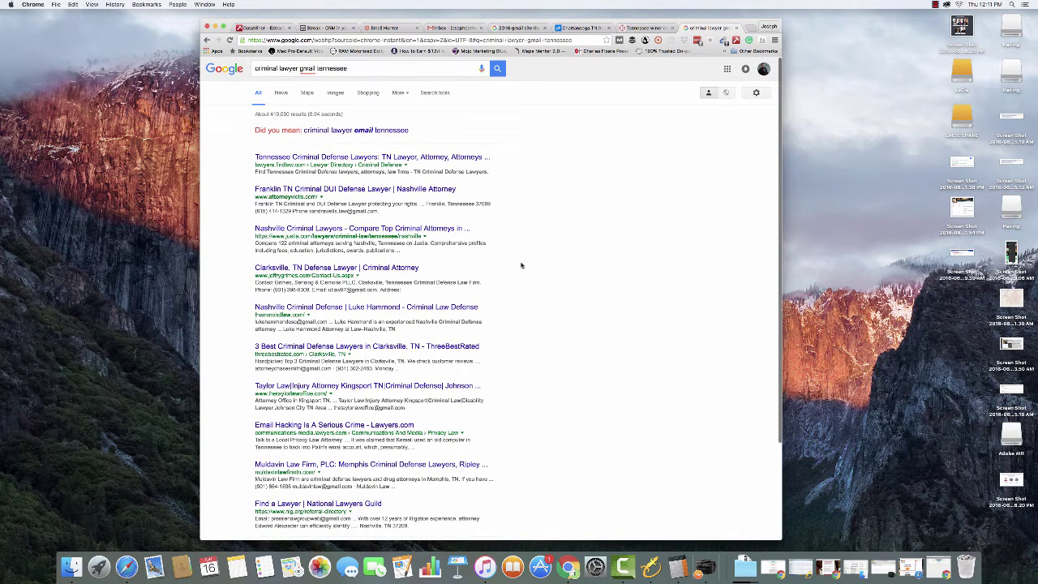
right_click(547, 296)
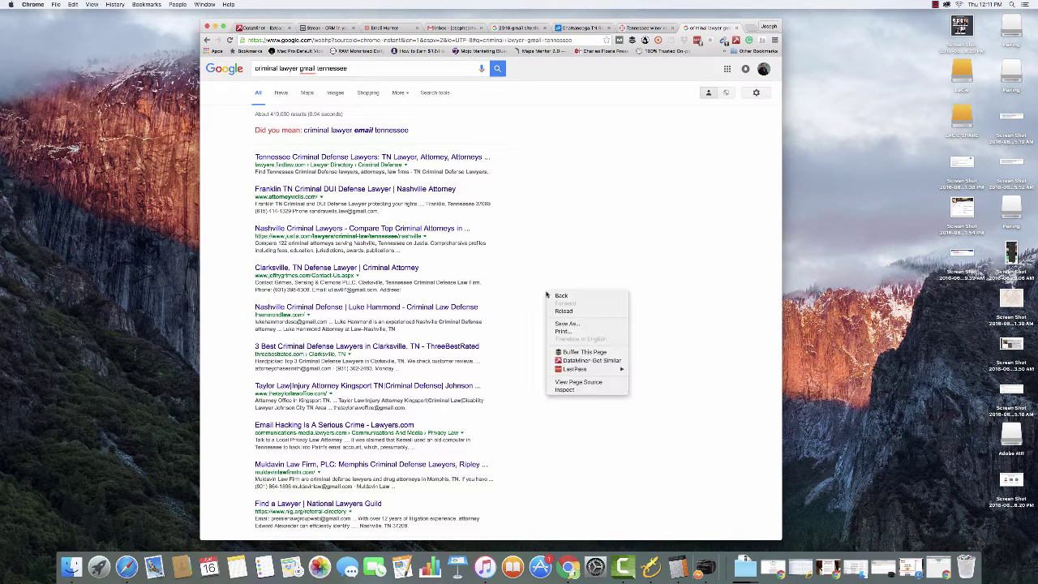
click(578, 361)
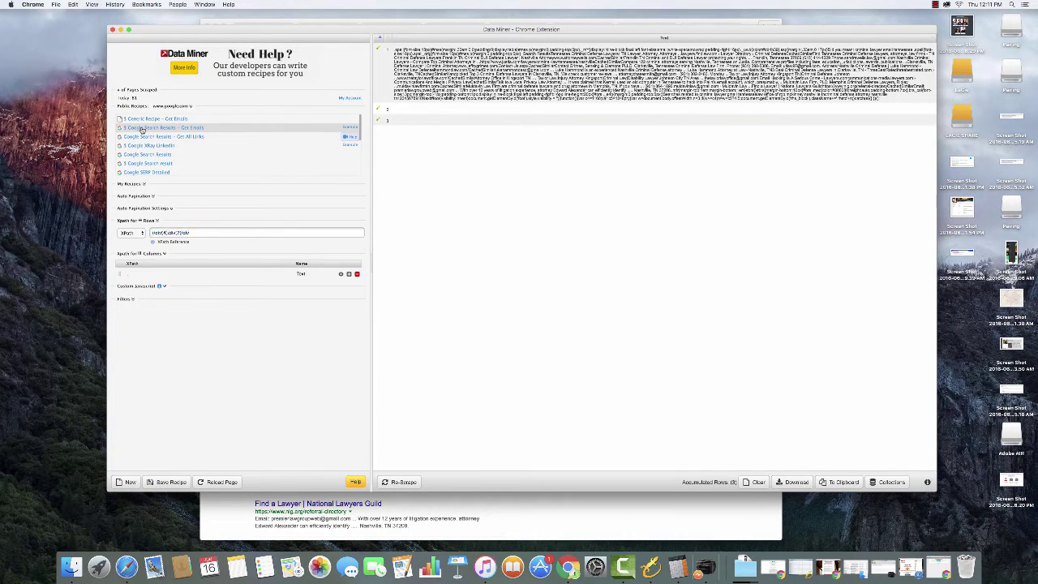
click(143, 128)
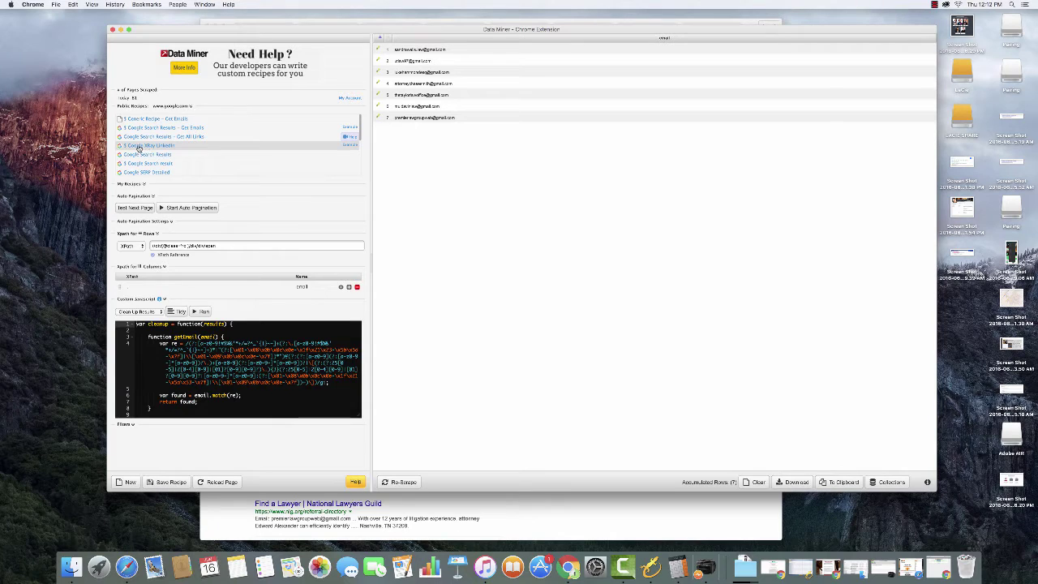
Scrape first name, last name, email and profile URL across result pages using auto pagination, then stop
click(138, 146)
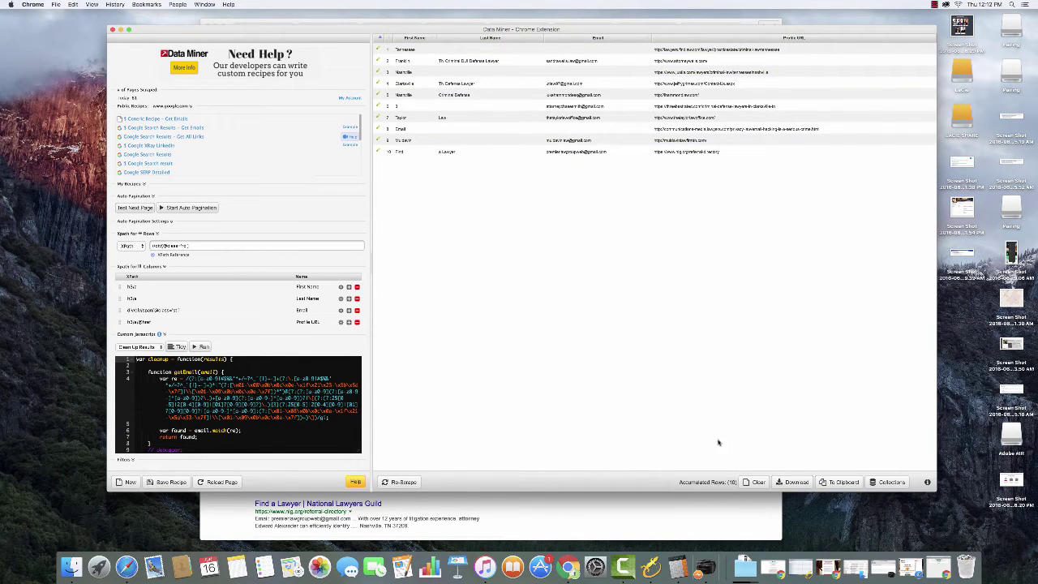
click(168, 210)
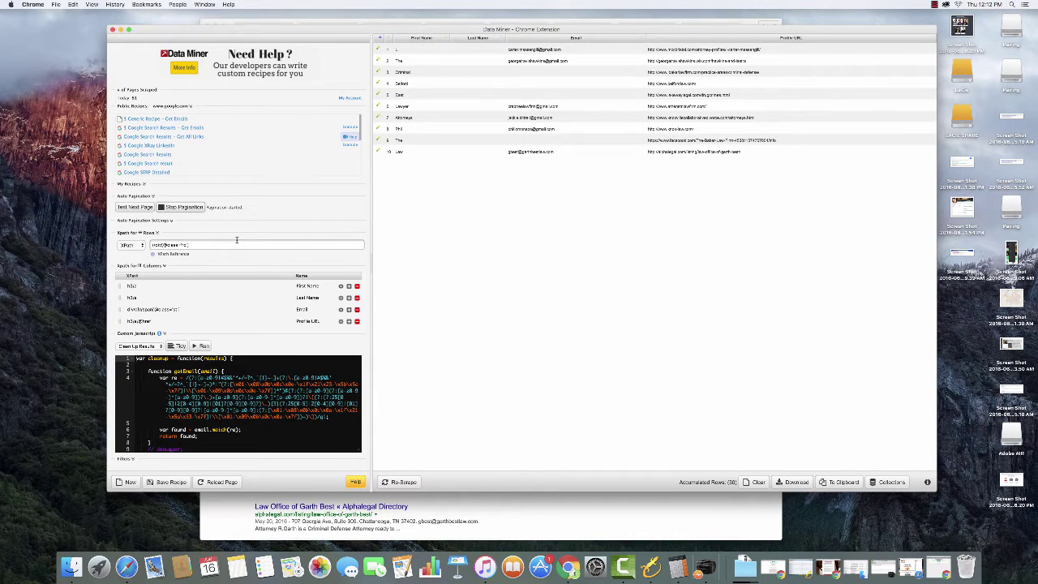
click(182, 207)
Switch to the WineCompass Tennessee wineries, breweries and distilleries table and scroll through it
click(243, 517)
click(646, 27)
scroll(517, 296, up, 5)
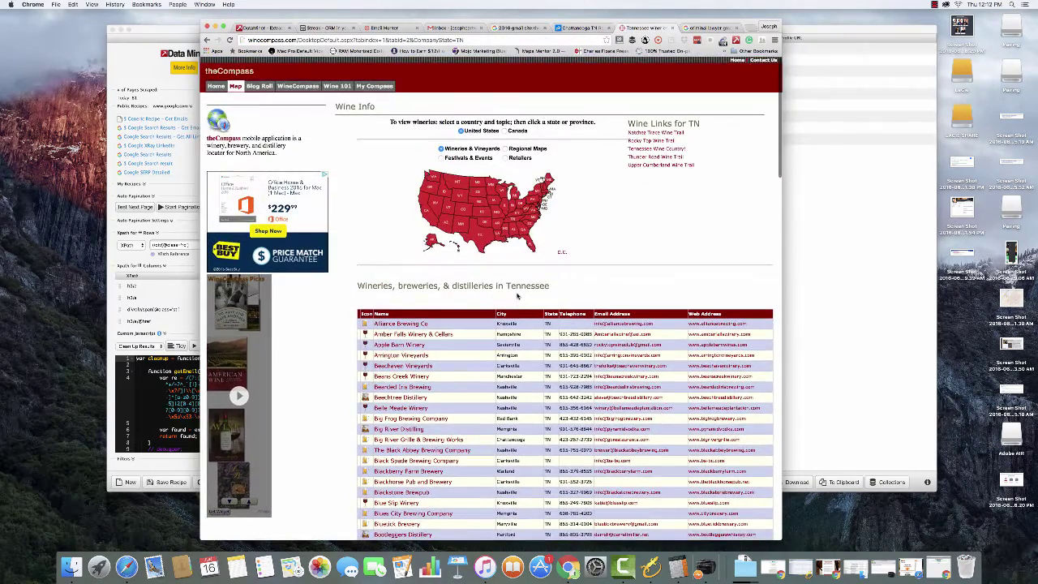
scroll(479, 322, down, 2)
drag(628, 65, 616, 415)
scroll(616, 415, down, 5)
scroll(325, 289, down, 1)
scroll(336, 278, up, 2)
scroll(335, 204, up, 1)
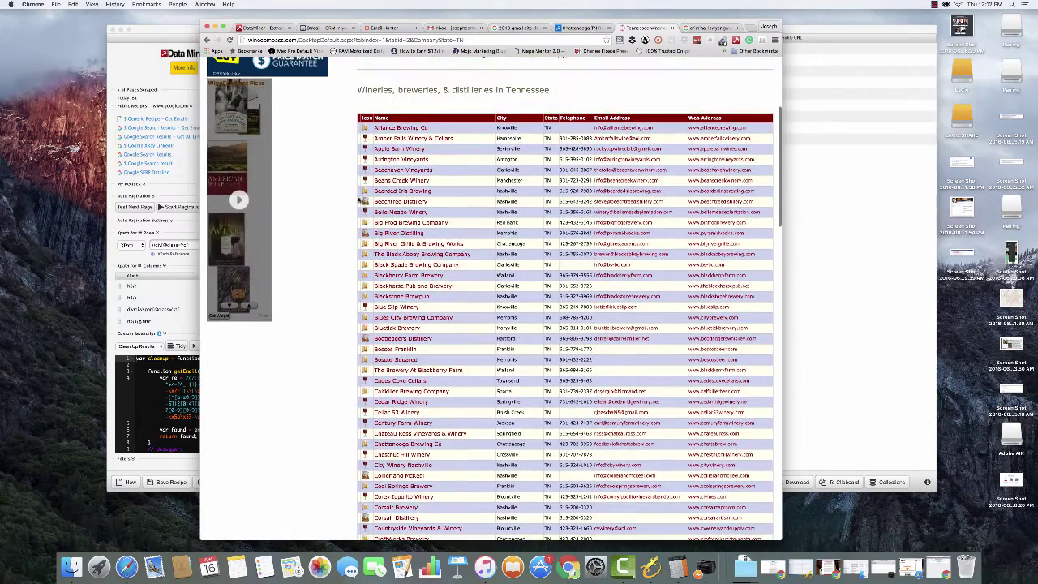
Select the wineries table and load it into Data Miner with Get Similar
mouse_move(356, 125)
mouse_down()
mouse_move(759, 512)
mouse_move(759, 443)
mouse_up()
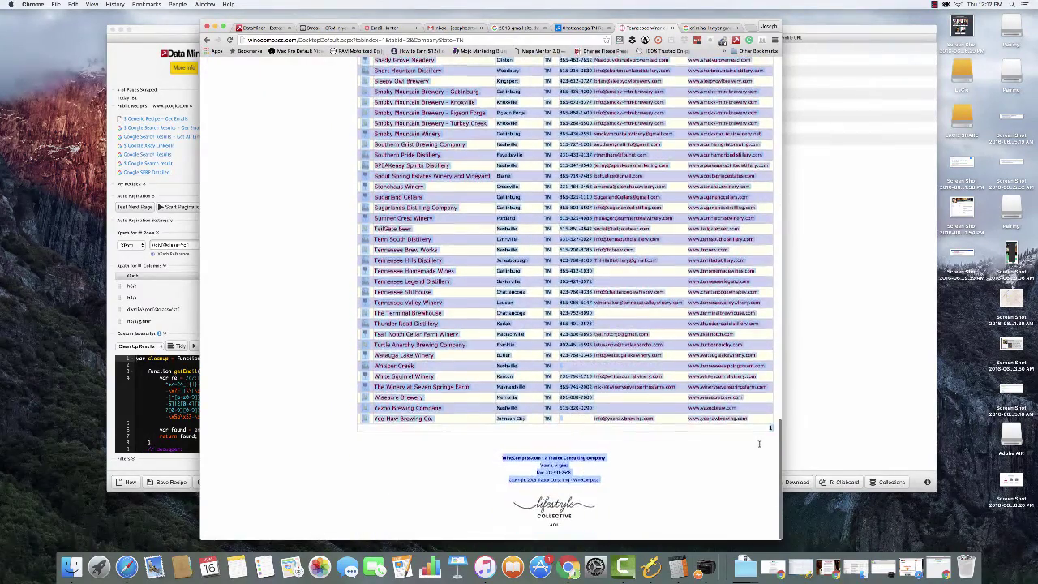
right_click(288, 331)
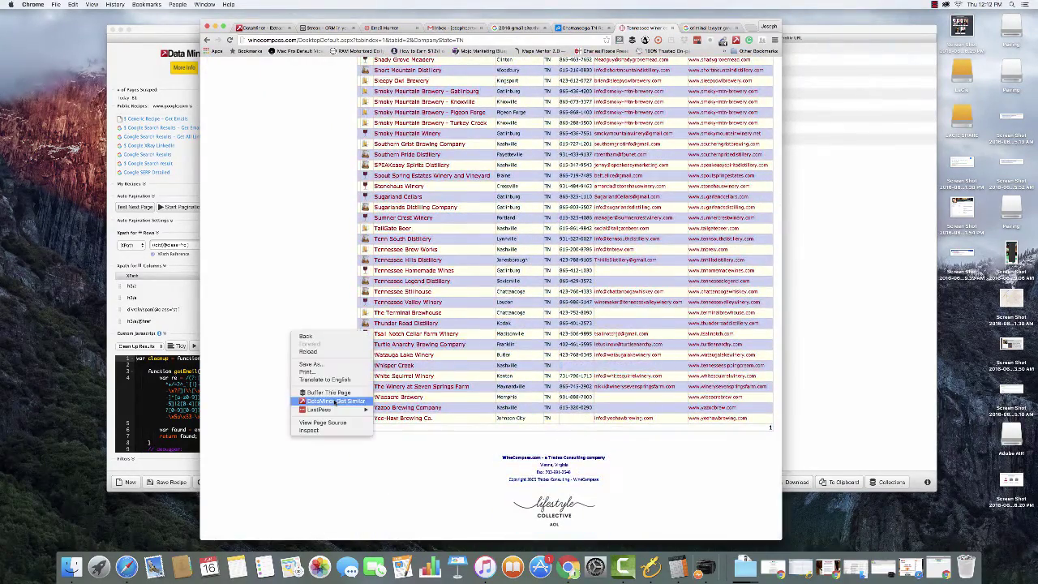
click(332, 401)
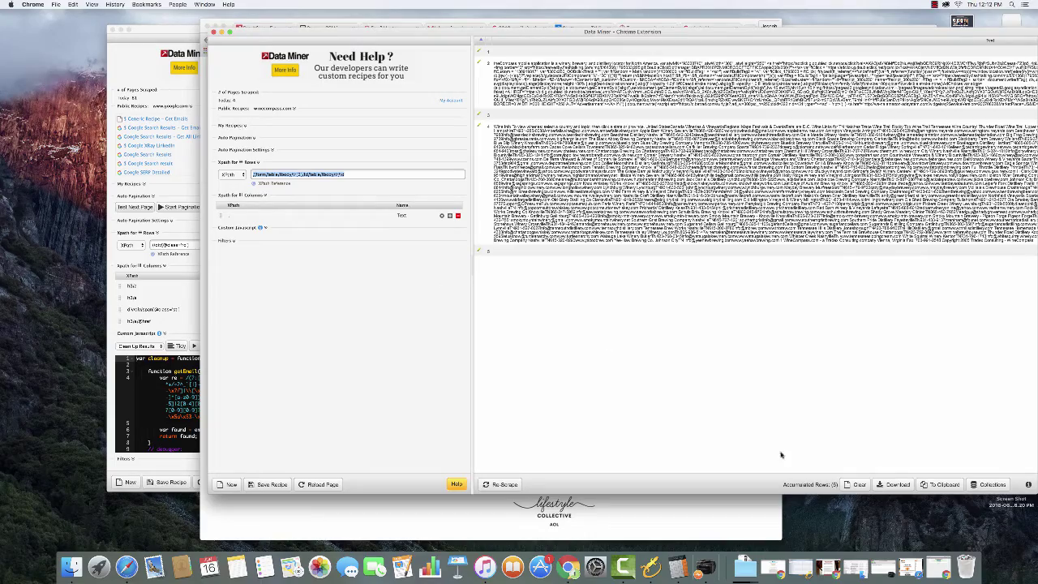
Scrape the rows from Alliance Brewing Co to Blackstone Brewpub into name, city, state, phone, email and website columns
click(213, 31)
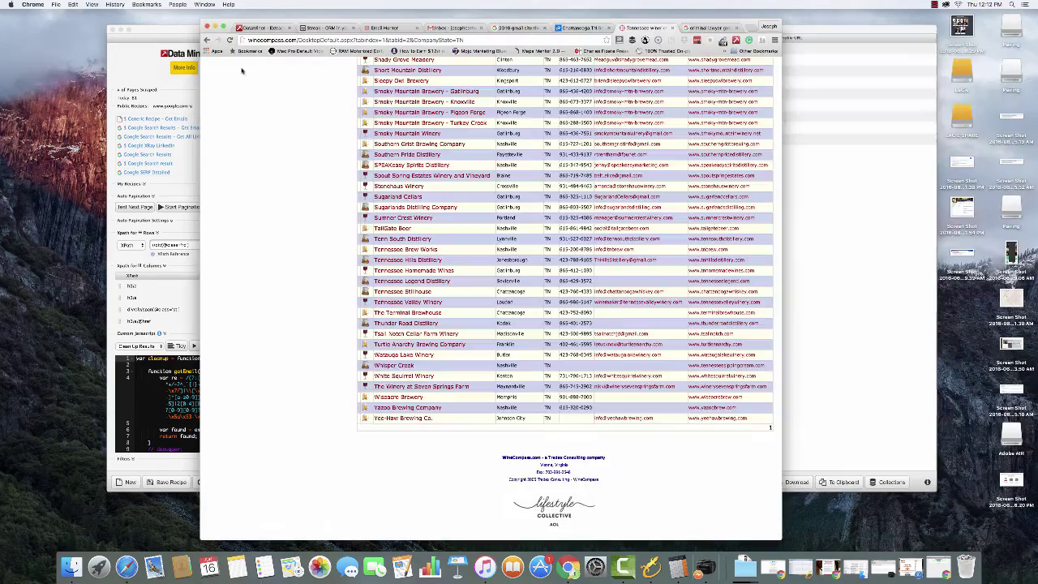
scroll(420, 219, up, 5)
scroll(421, 220, up, 5)
scroll(421, 220, up, 5)
scroll(420, 221, up, 5)
scroll(420, 220, down, 1)
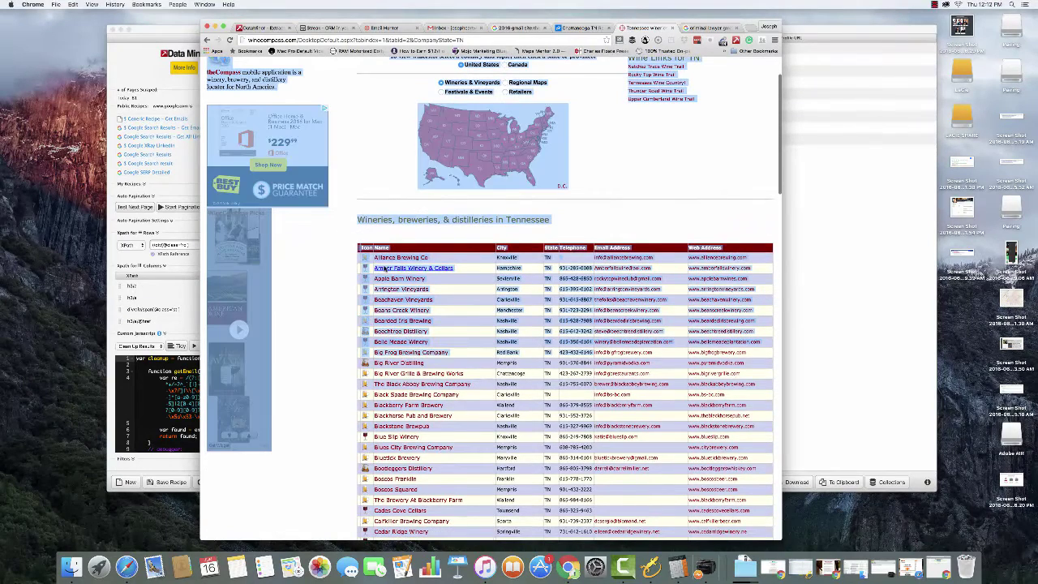
drag(372, 256, 766, 423)
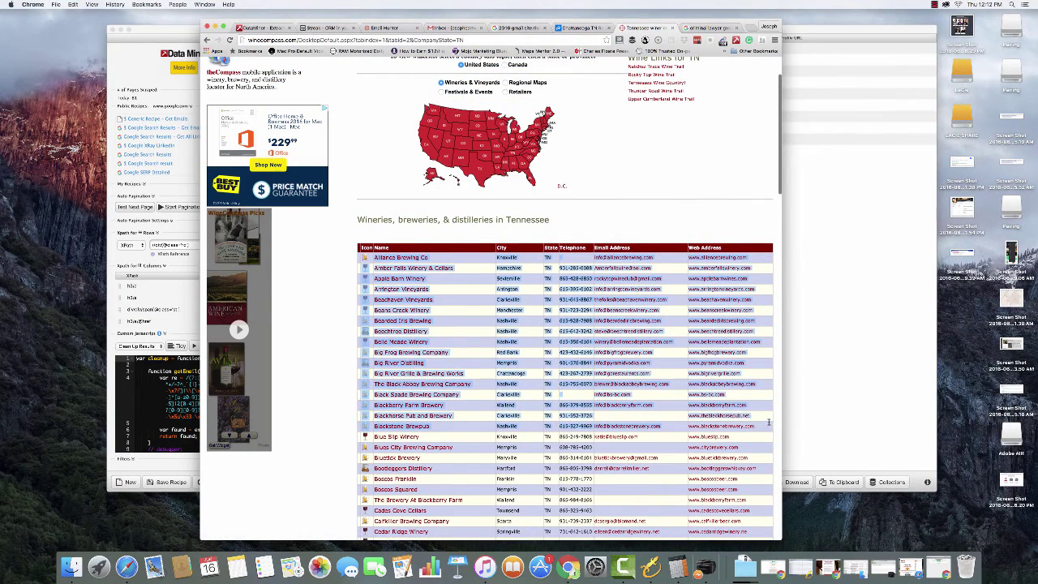
right_click(681, 375)
click(687, 427)
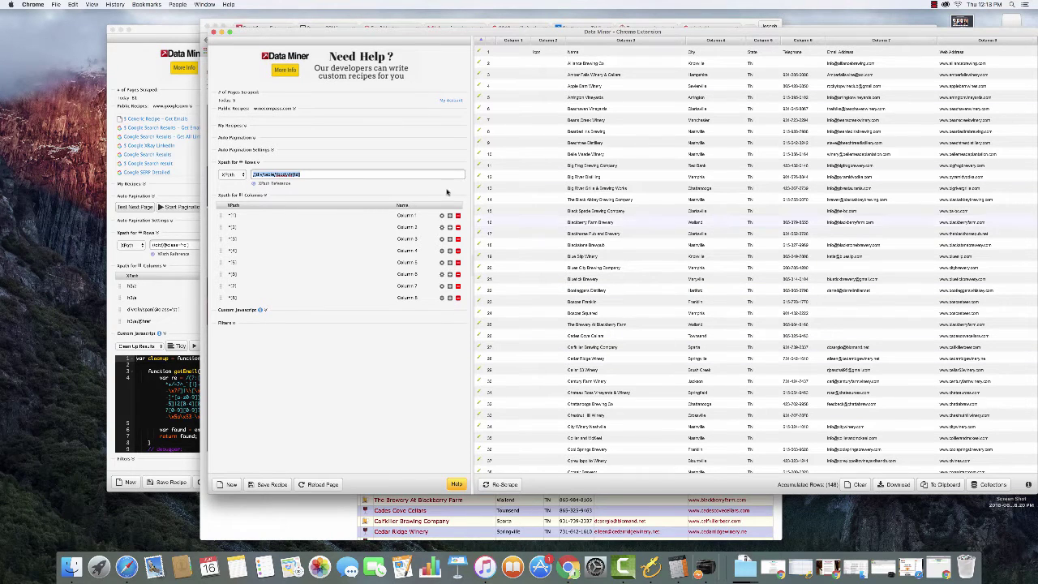
Scrape Zillow Chattanooga agents' URLs, names, phones, ratings and reviews with a Zillow recipe, then go to theknot search
click(213, 32)
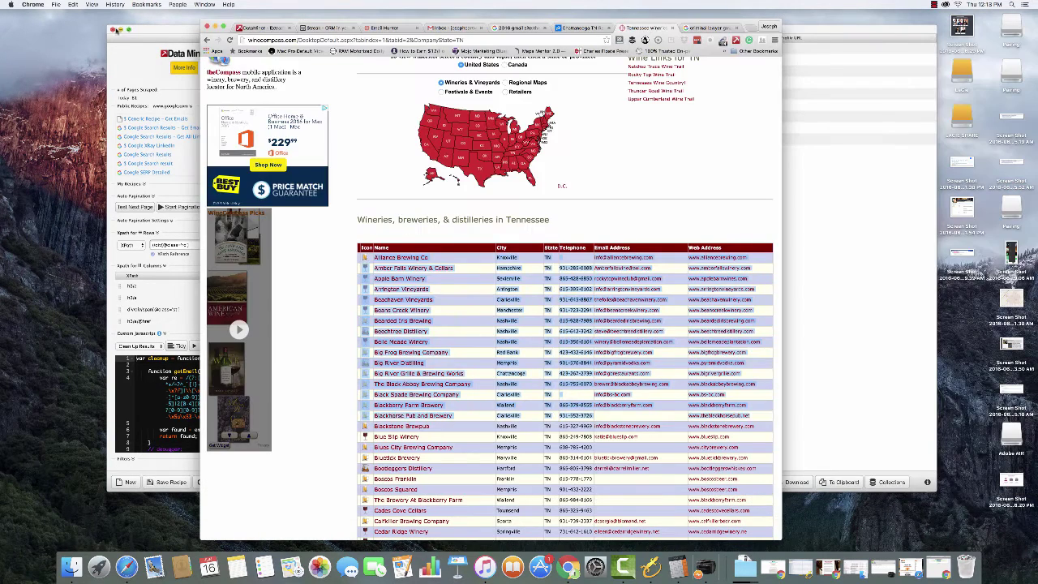
click(580, 29)
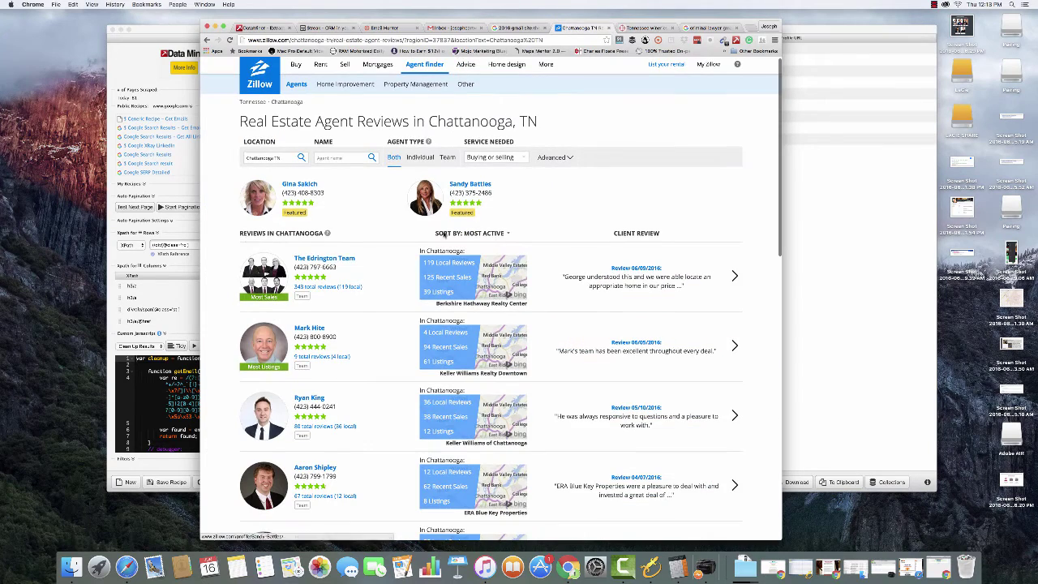
right_click(213, 225)
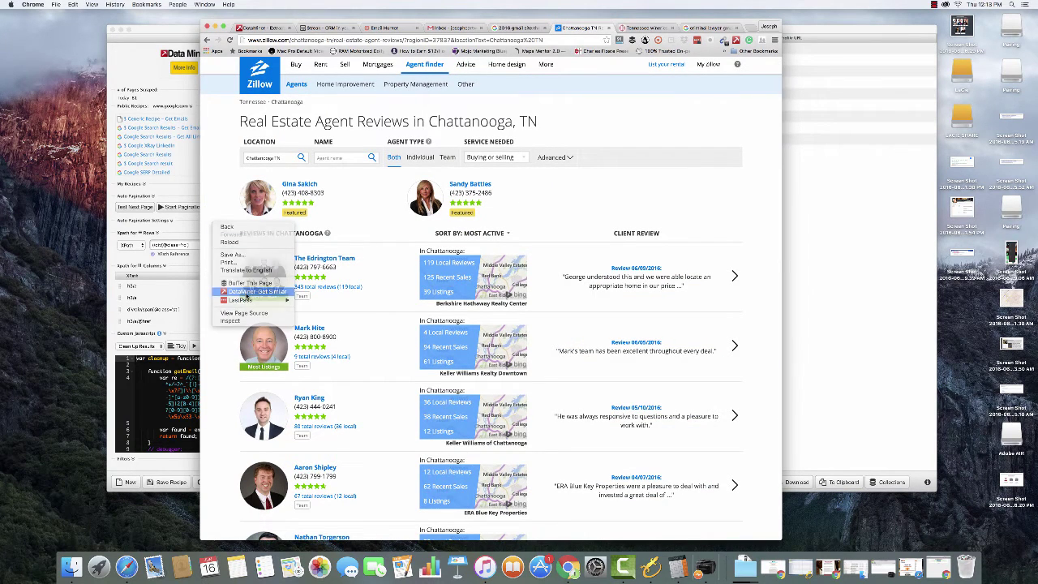
click(247, 292)
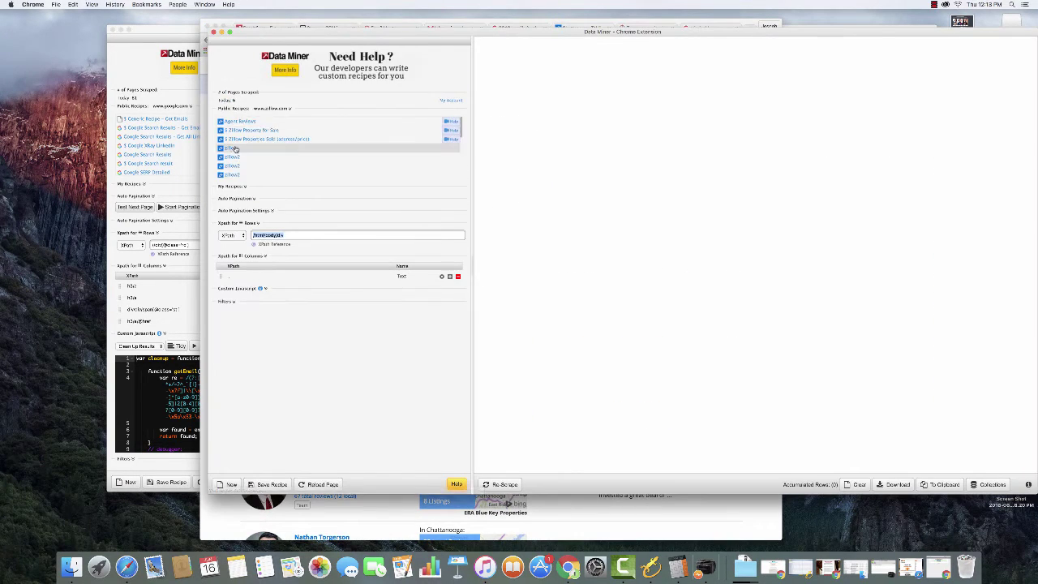
click(316, 130)
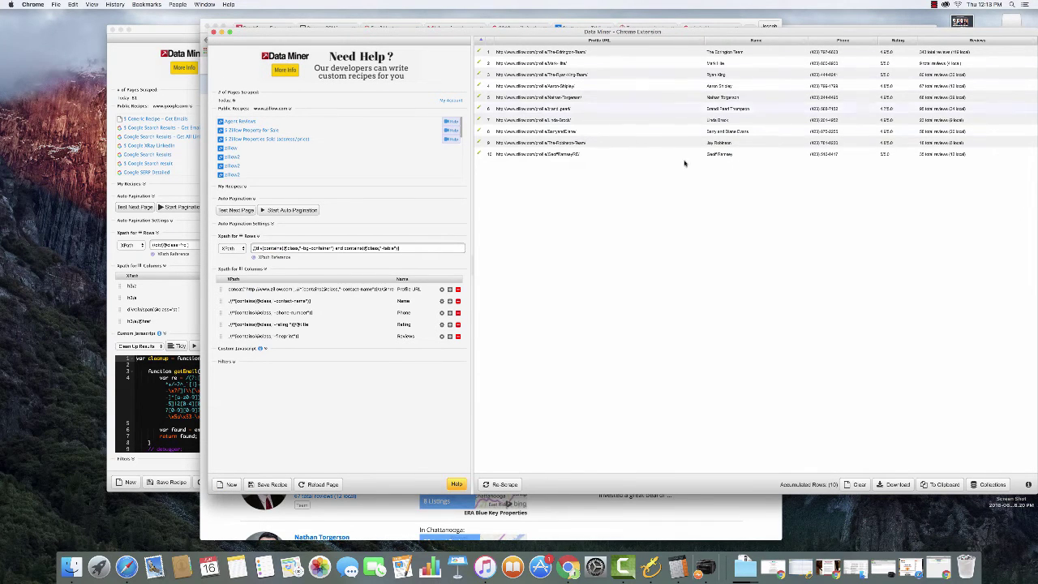
click(663, 509)
click(516, 29)
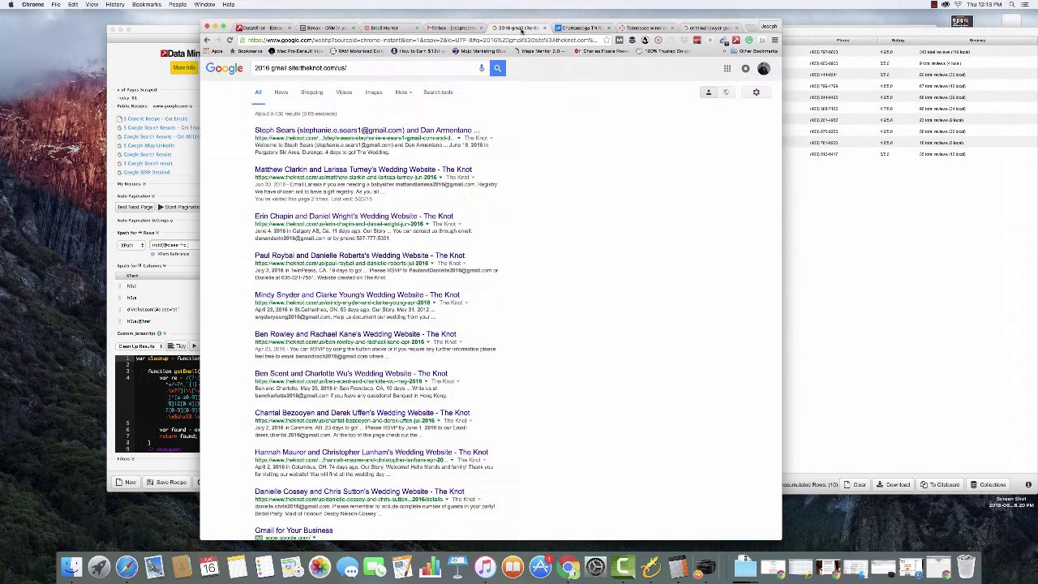
Scrape first name, last name and email from the theknot wedding results, dropping the Profile URL column
right_click(224, 195)
click(243, 263)
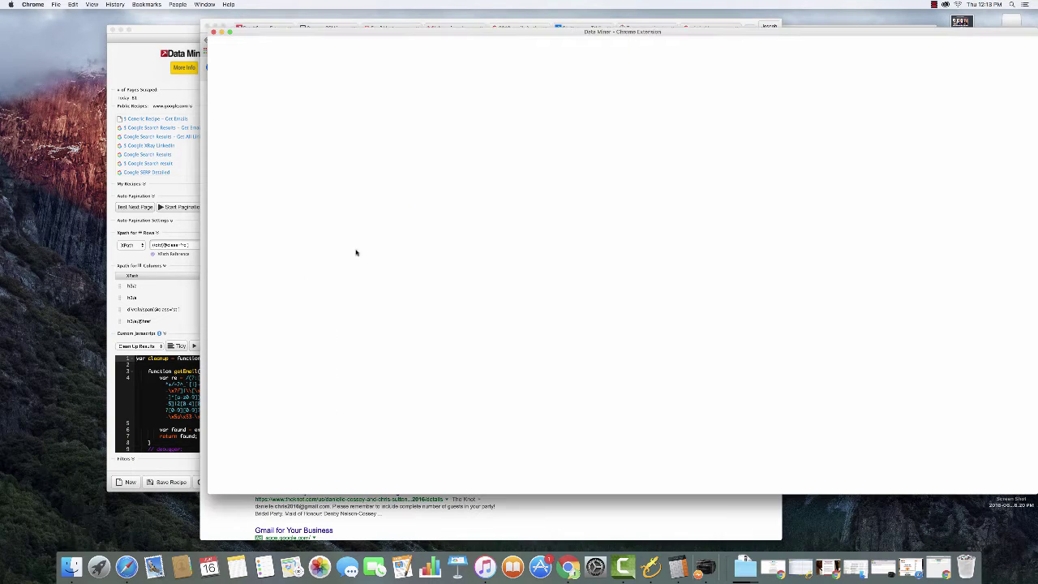
click(242, 149)
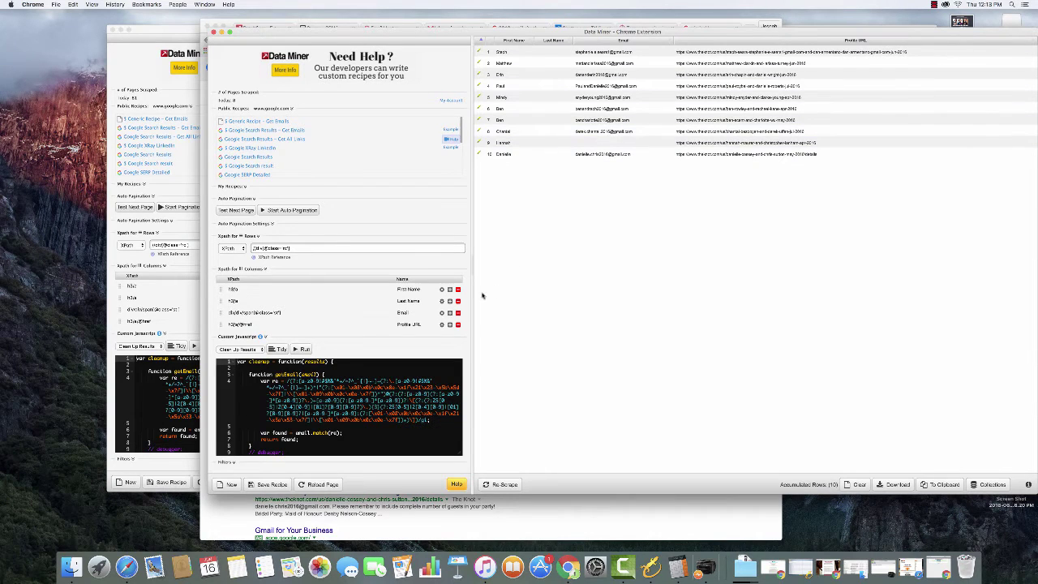
click(458, 325)
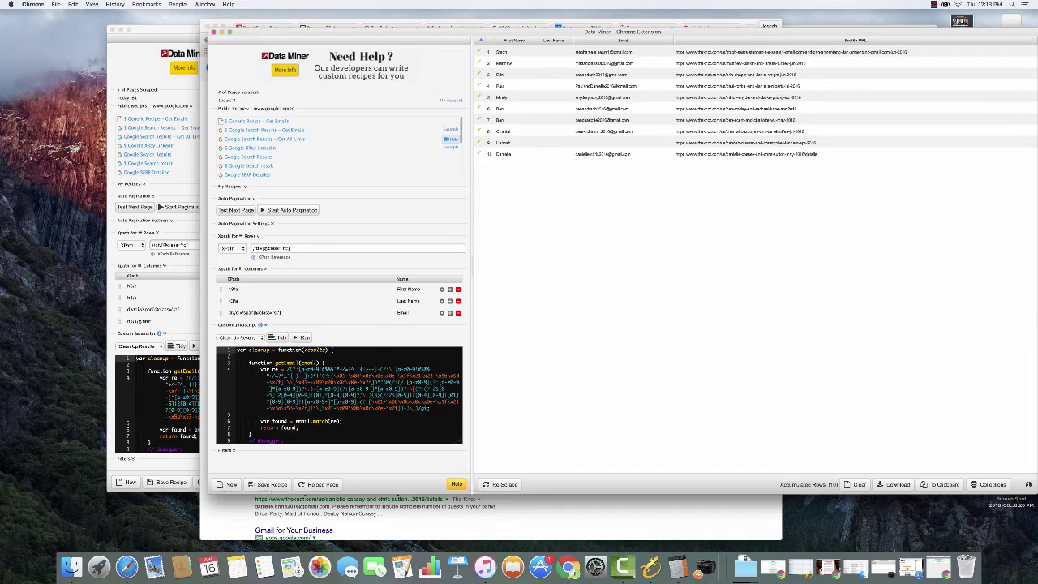
click(305, 336)
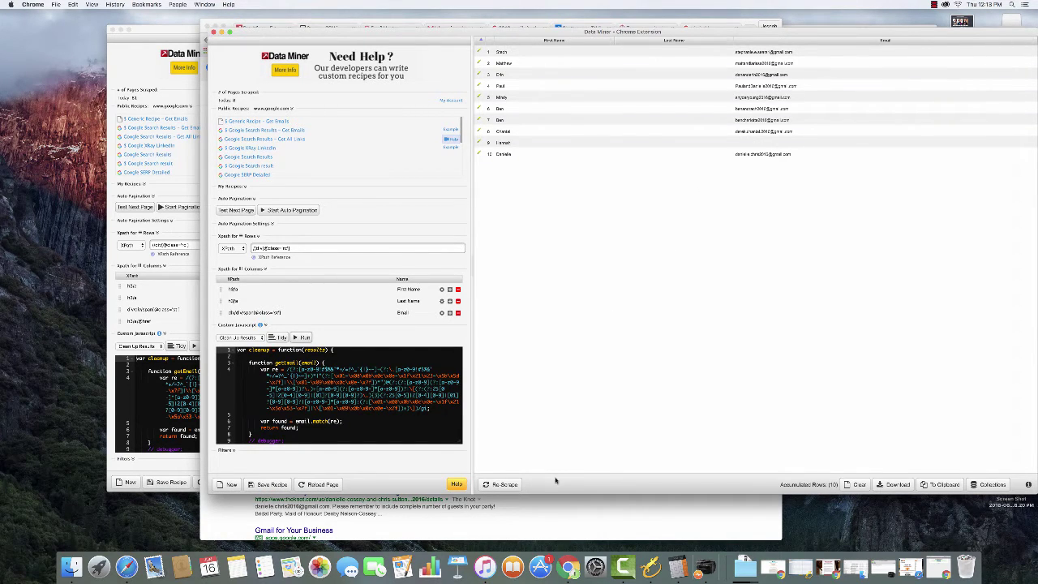
click(526, 519)
scroll(486, 209, down, 1)
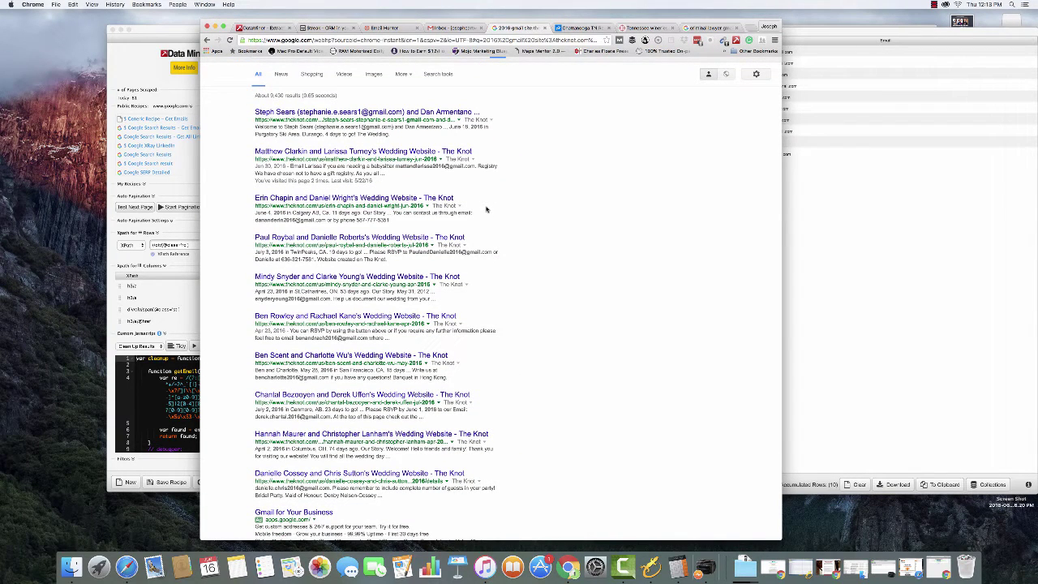
Open the Gmail tab with Streak's Breweries pipeline, after briefly viewing the Streak website tab
scroll(568, 115, up, 1)
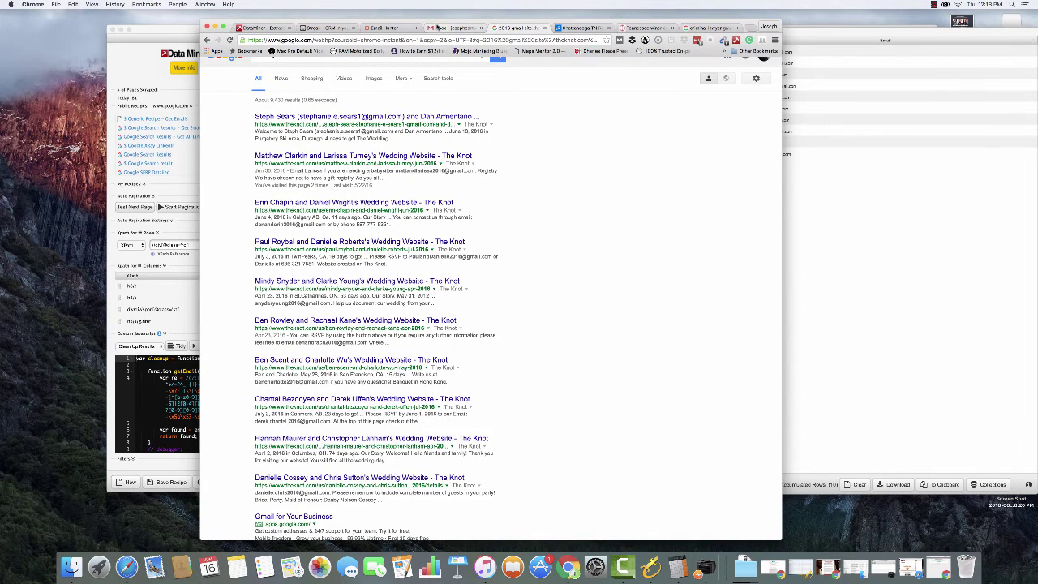
click(437, 27)
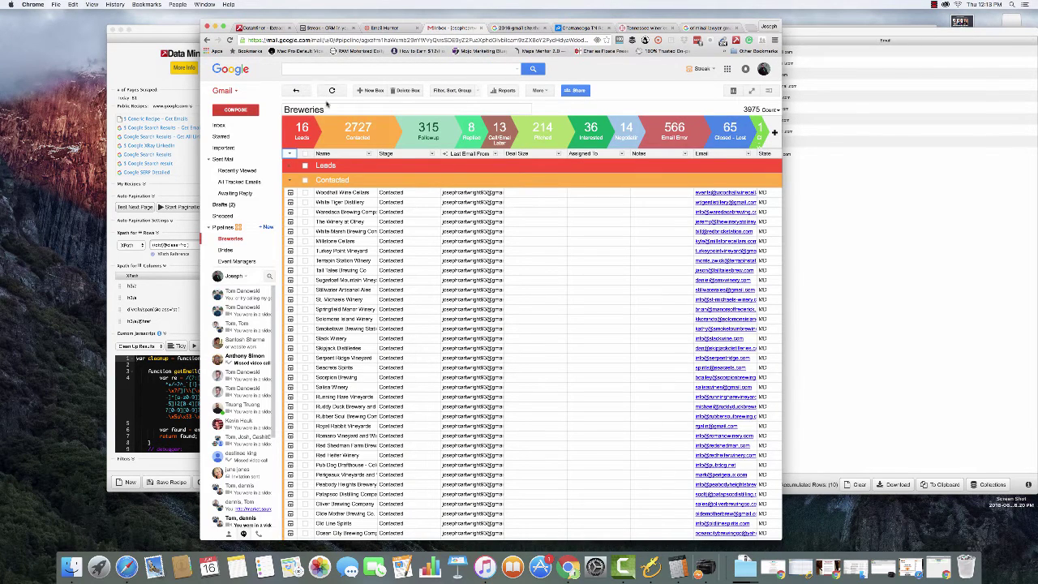
click(325, 28)
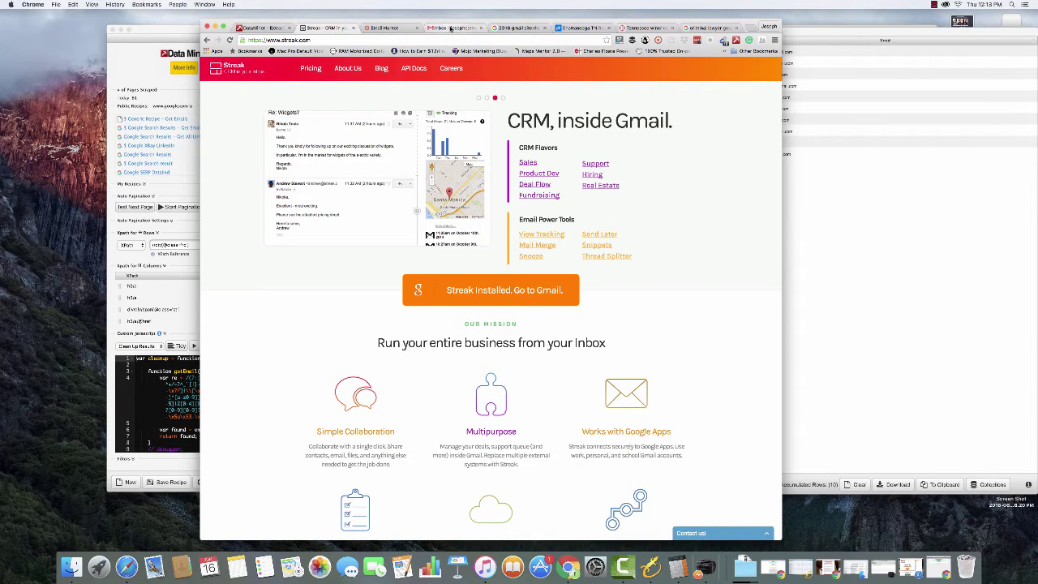
click(450, 28)
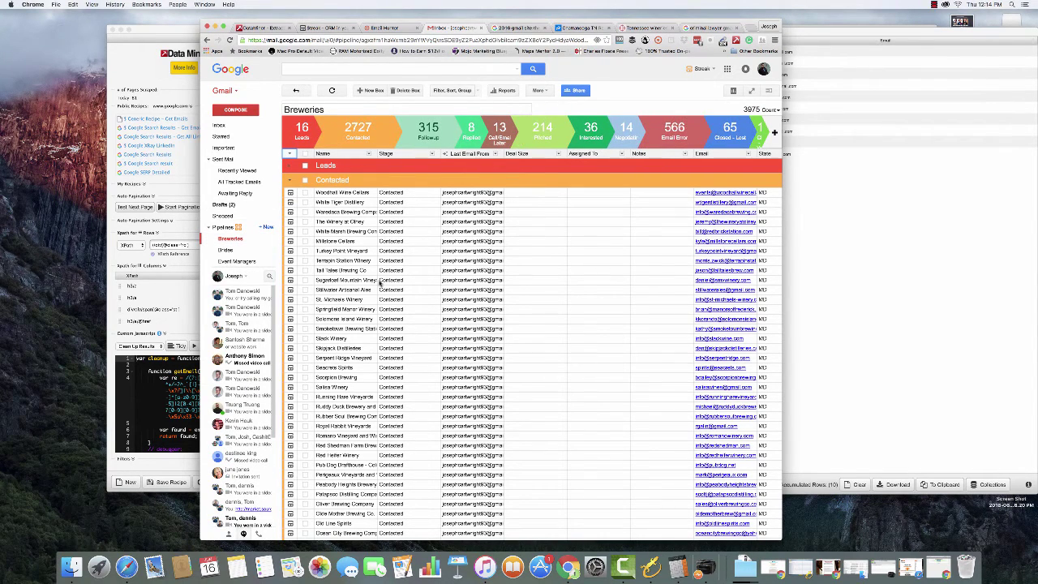
scroll(304, 193, down, 1)
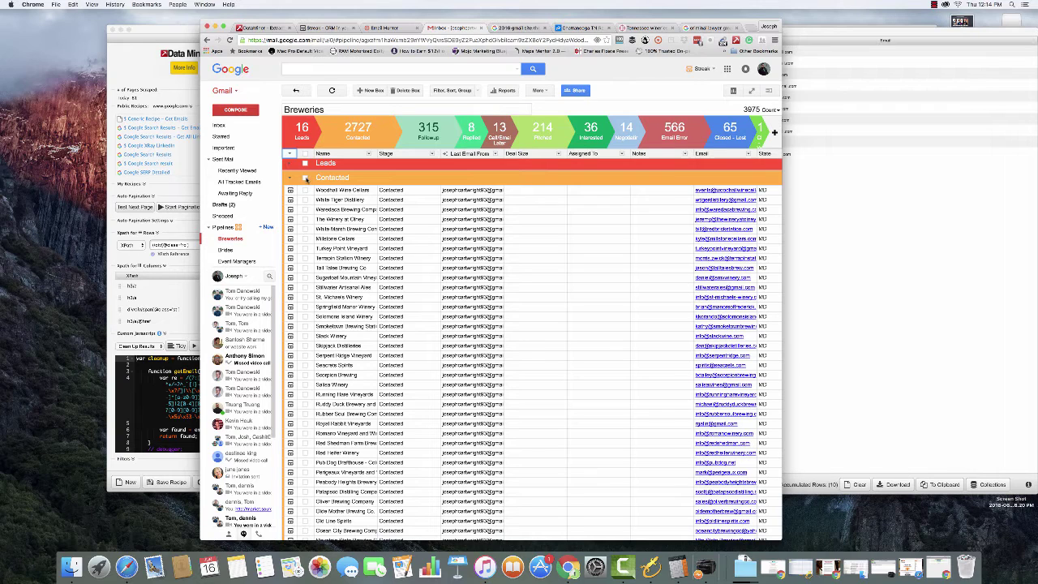
Select the Leads boxes and start a mail-merge email filled from the 'Brewery 1st' snippet
click(305, 178)
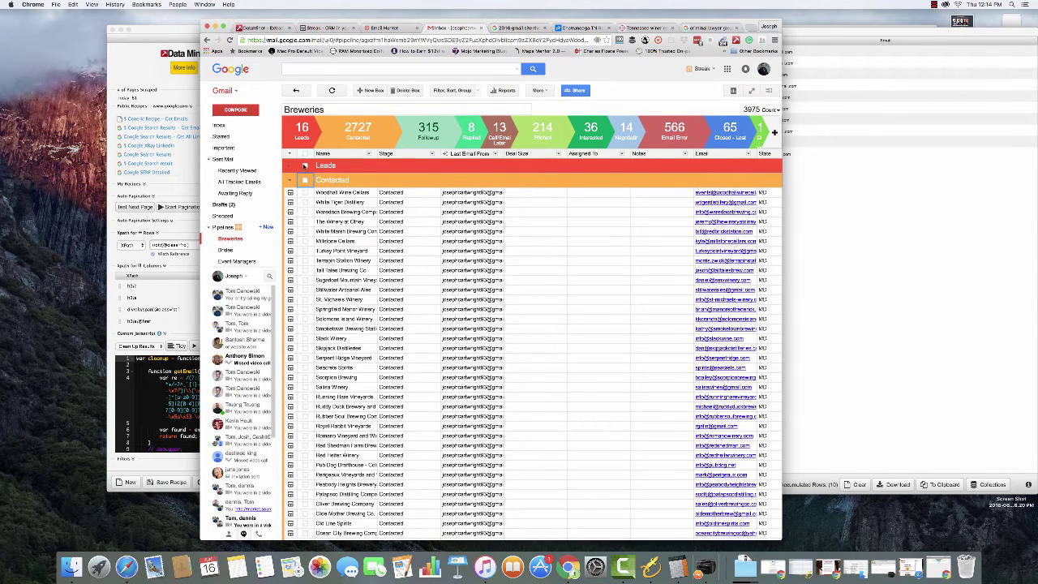
click(540, 90)
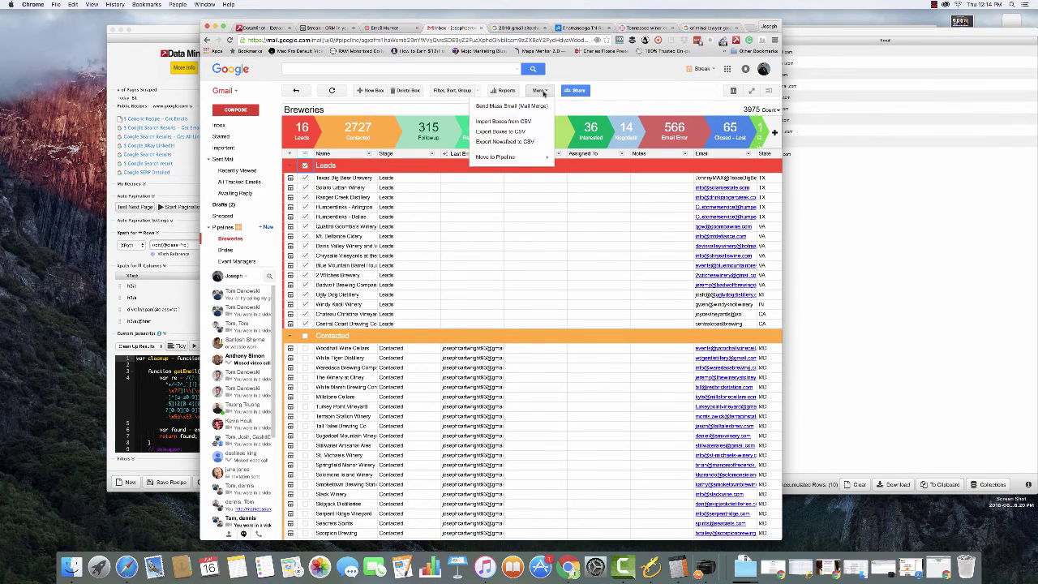
click(512, 106)
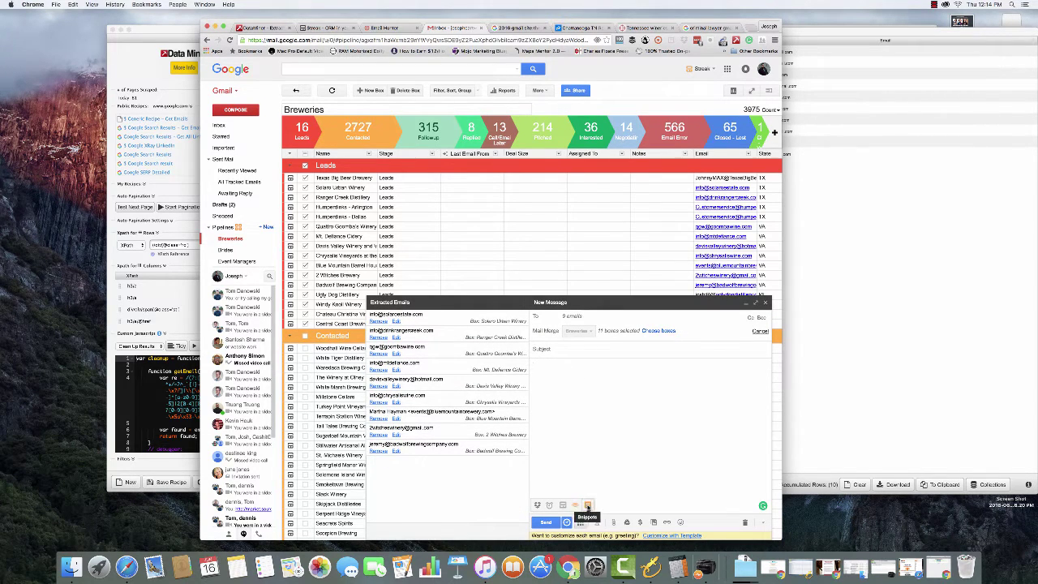
click(588, 504)
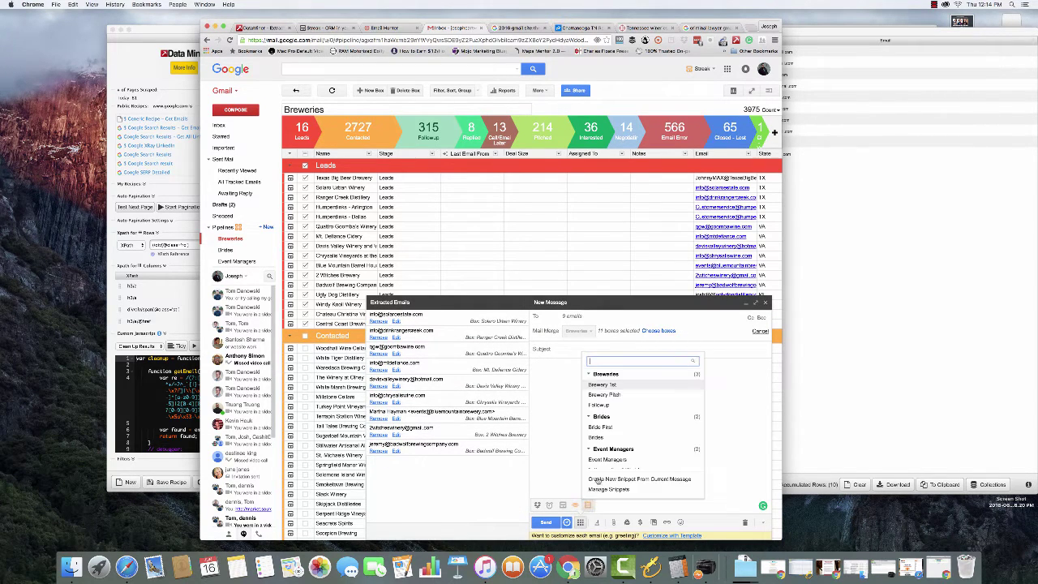
click(603, 379)
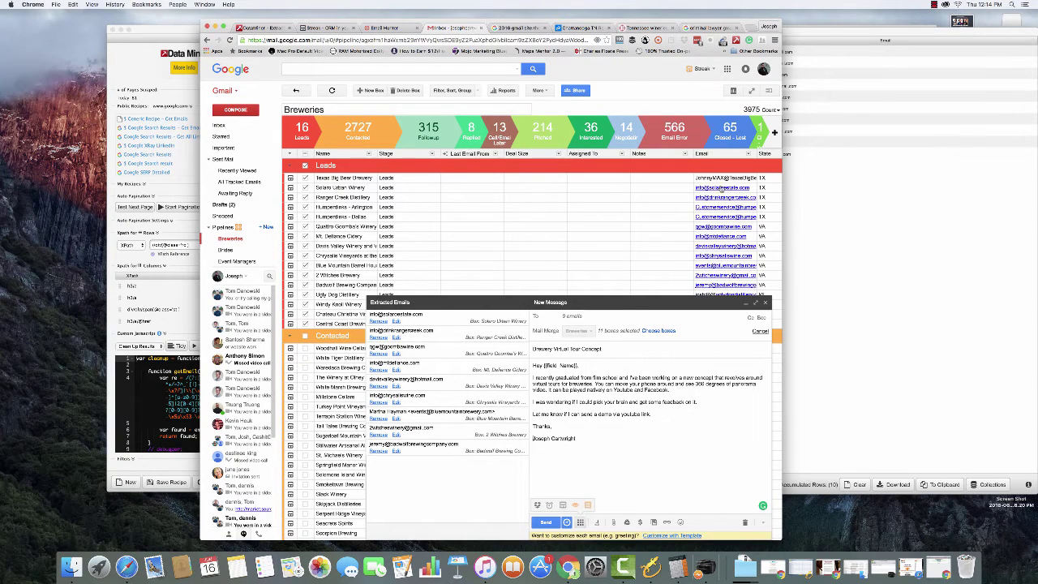
Keep the mail-merge email as a draft and go to Email Hunter's Domain Search
click(763, 303)
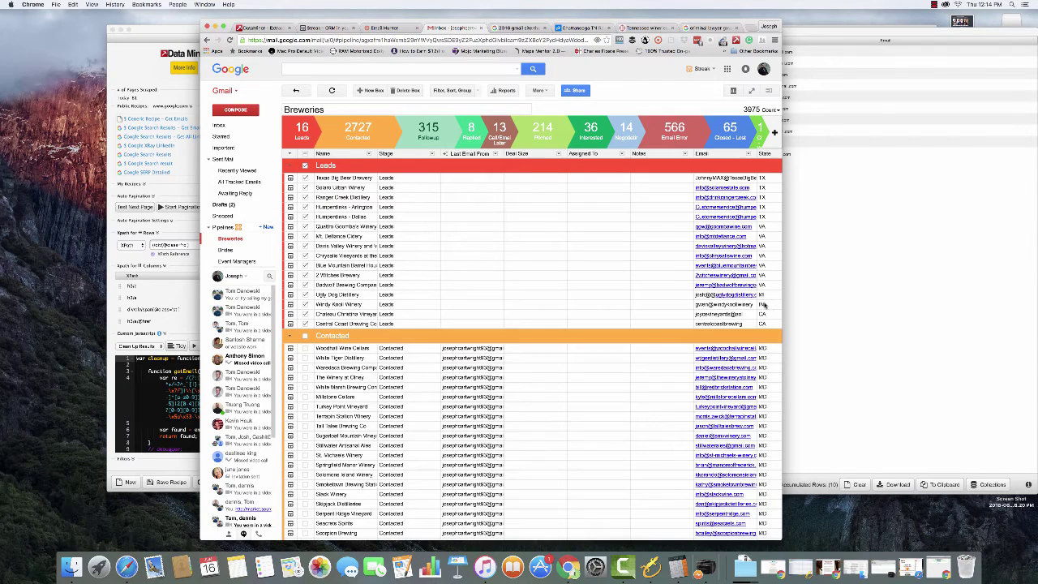
click(382, 28)
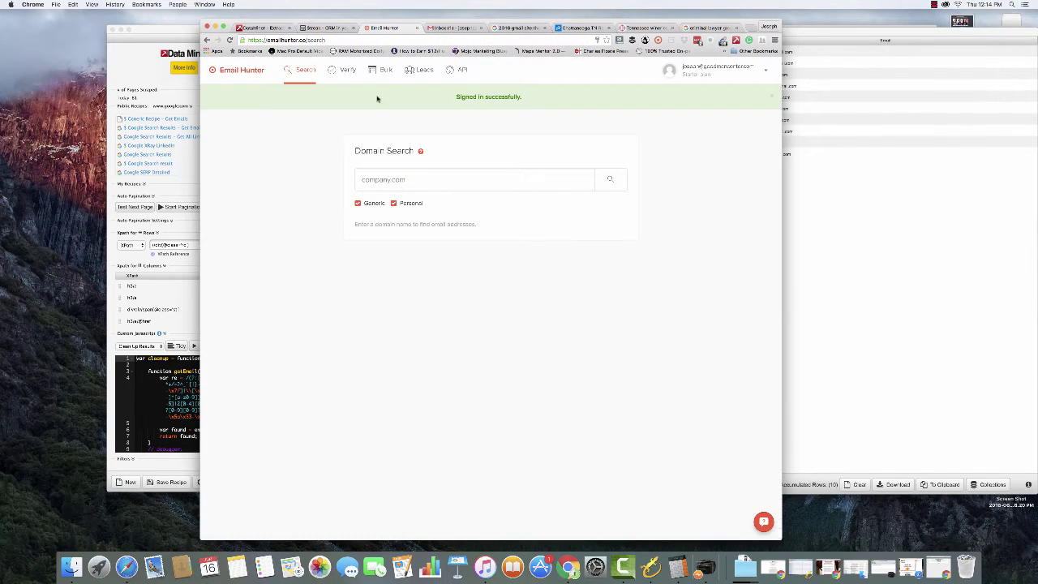
click(385, 180)
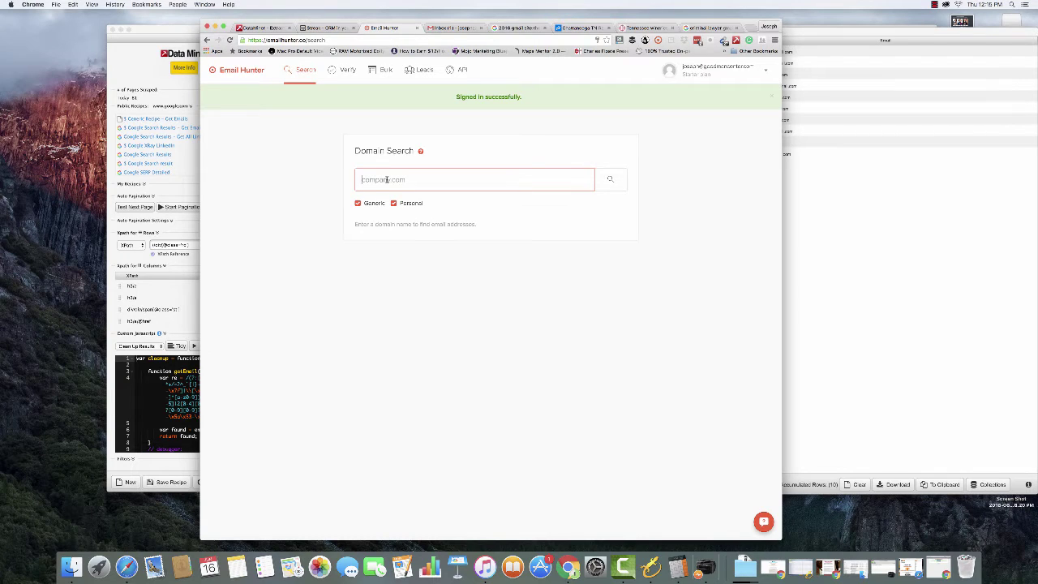
Google "sotheby's" in a new tab and copy the sothebysrealty.com address
key(super+t)
text(sothe)
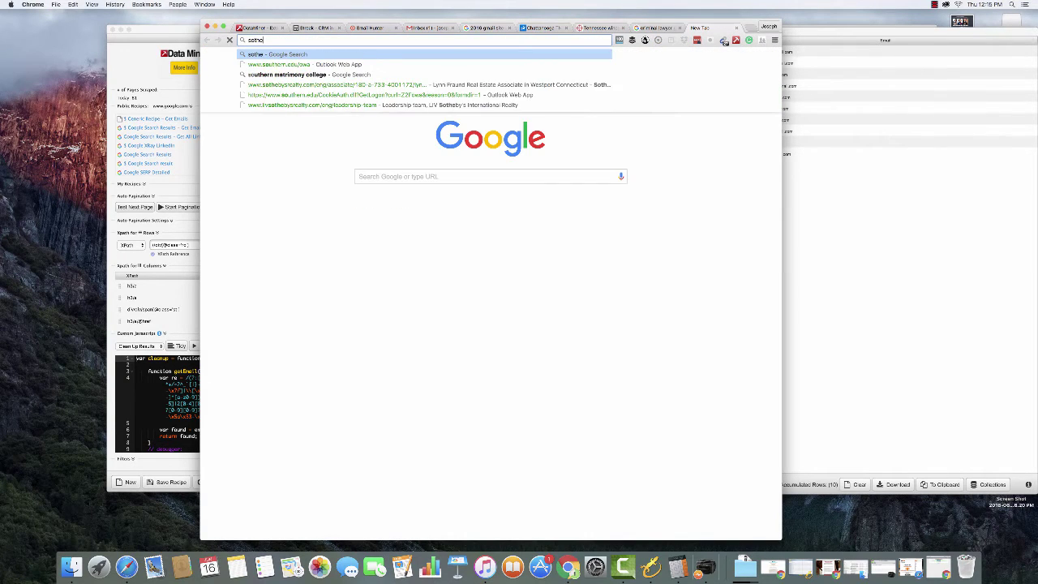
text(by's)
key(Return)
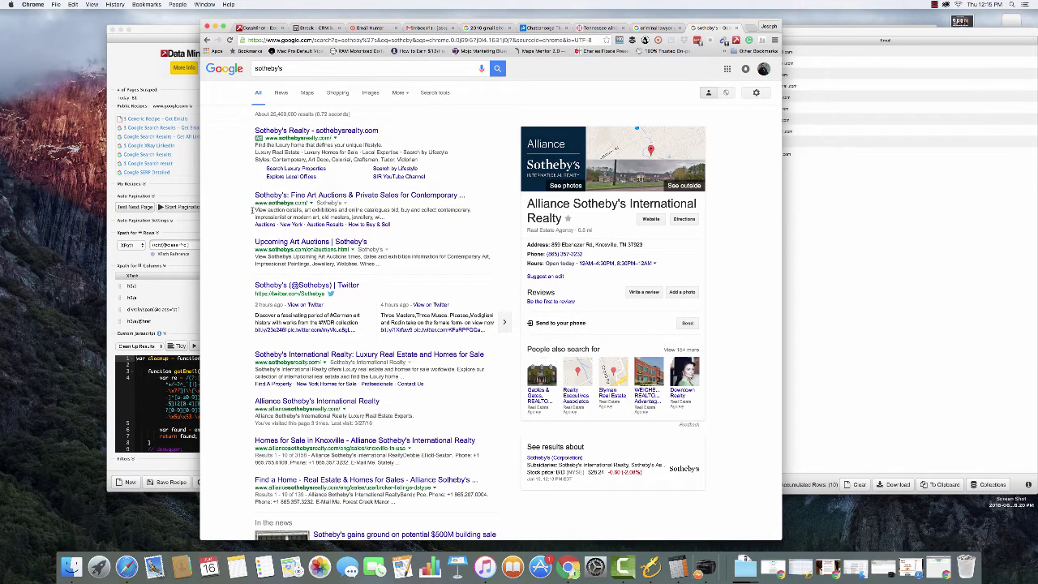
drag(332, 138, 265, 139)
scroll(264, 140, down, 1)
Search Email Hunter for the sothebysrealty.com domain, listing 3,237 found addresses
click(368, 27)
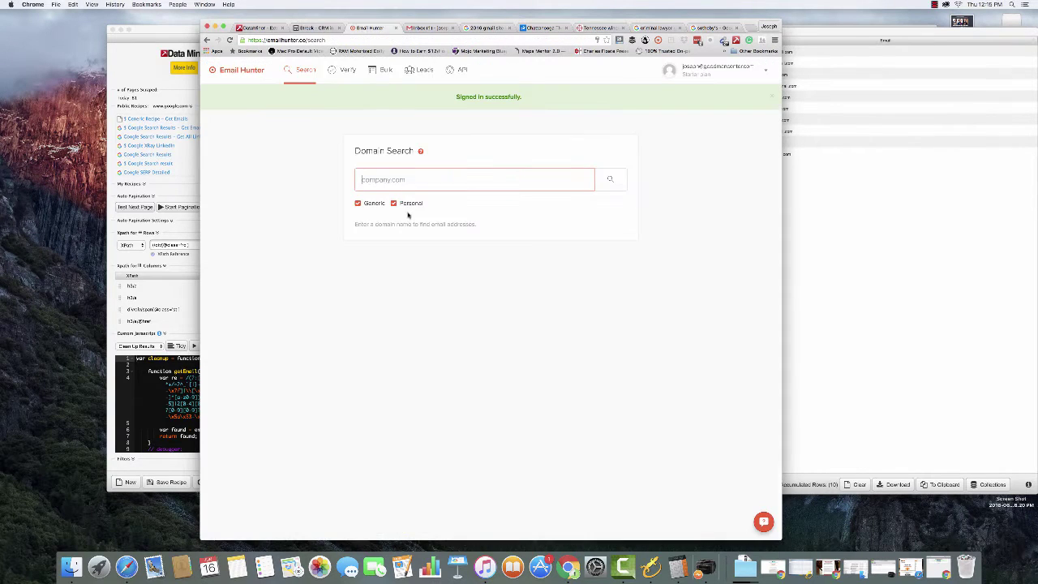
text(www.sothebysrealty.com/)
click(605, 183)
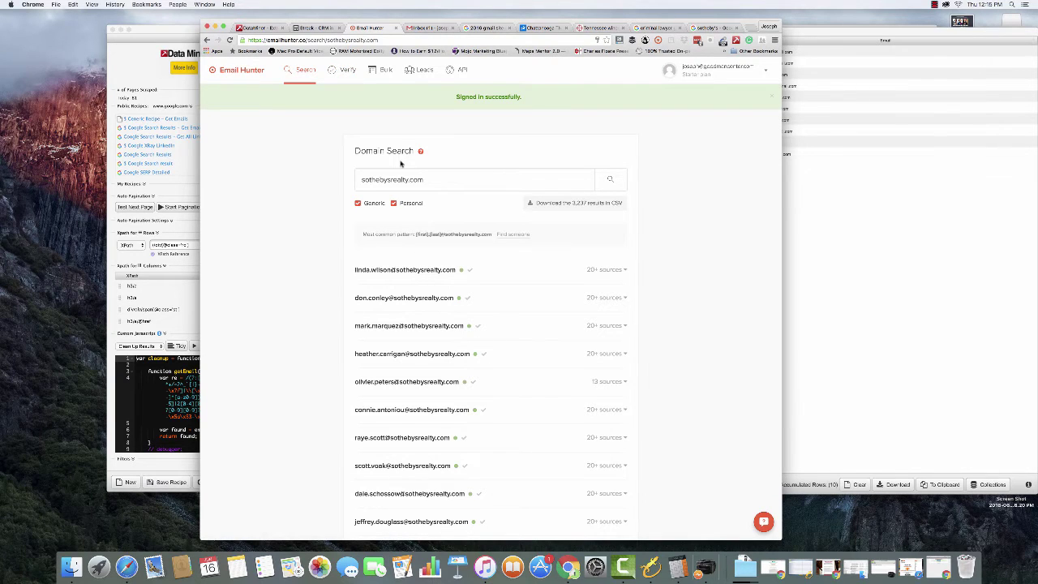
scroll(398, 163, down, 1)
scroll(421, 107, up, 1)
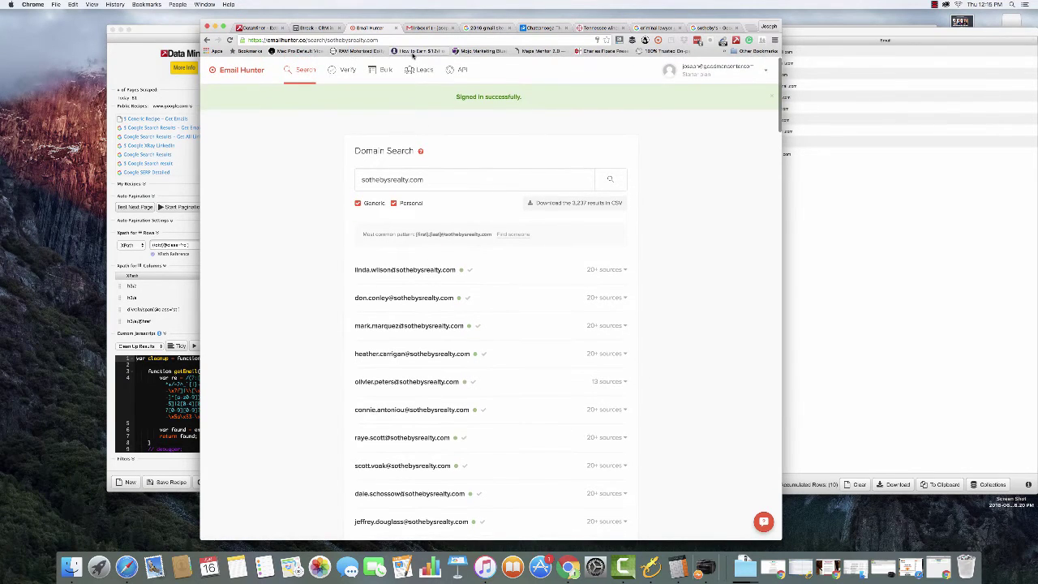
Open LinkedIn in a new tab and search for 'lawyers'
key(super+t)
text(linkedin.com)
key(Return)
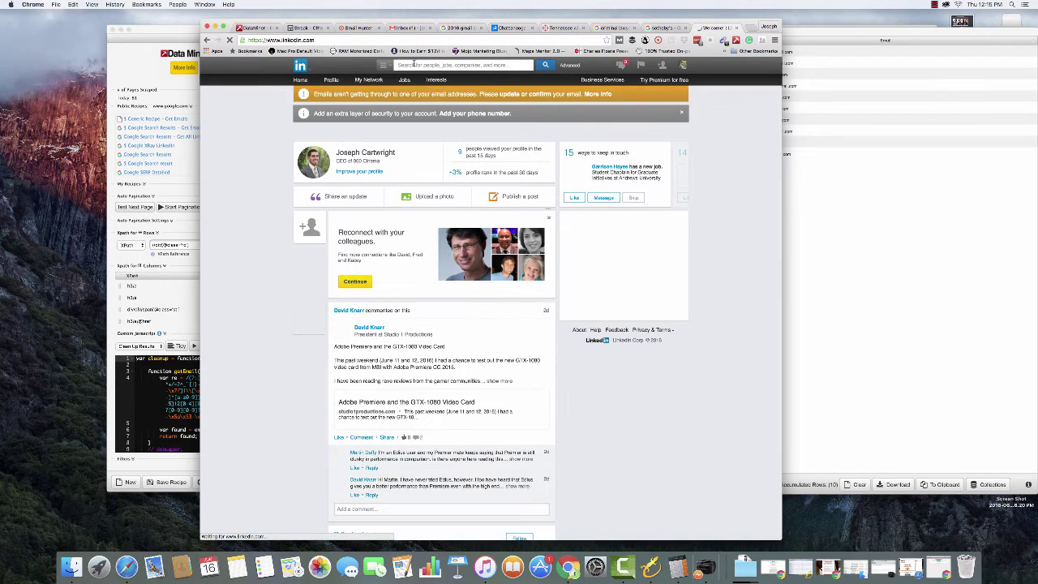
click(413, 63)
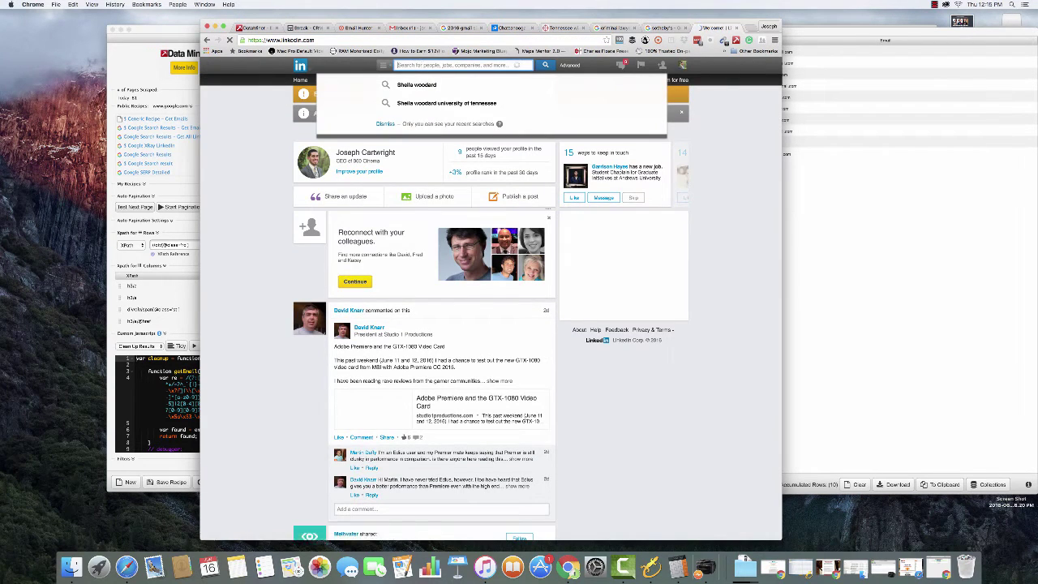
text(lawyers)
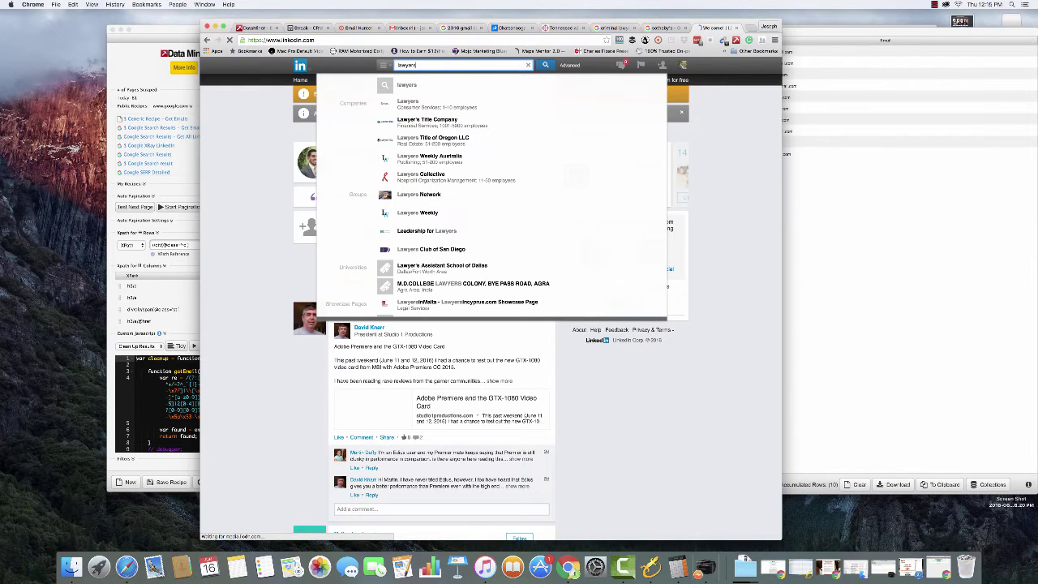
key(Return)
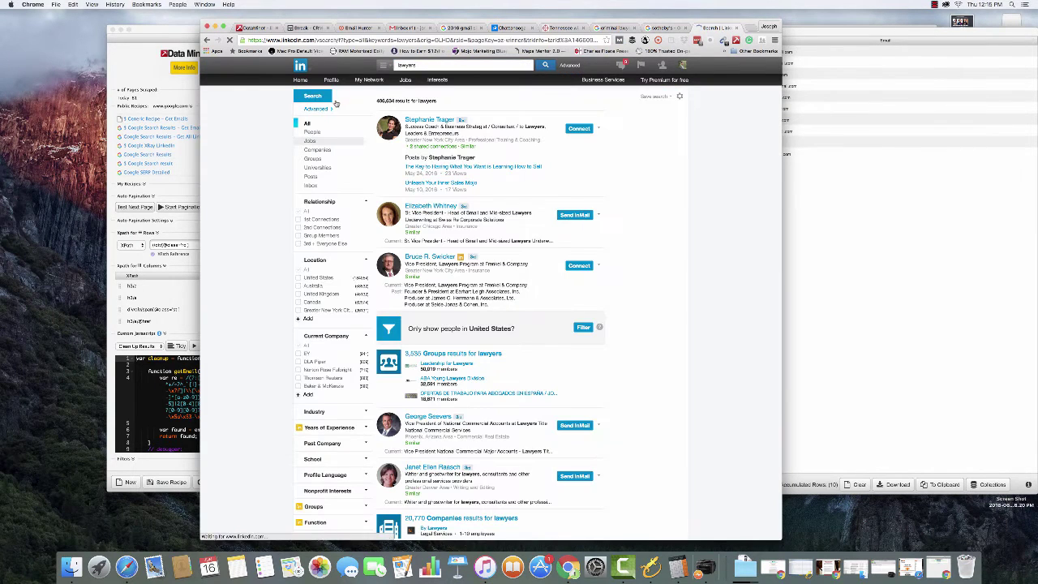
Run Email Hunter on all ten lawyer profiles, saving six found emails as leads
scroll(487, 243, down, 1)
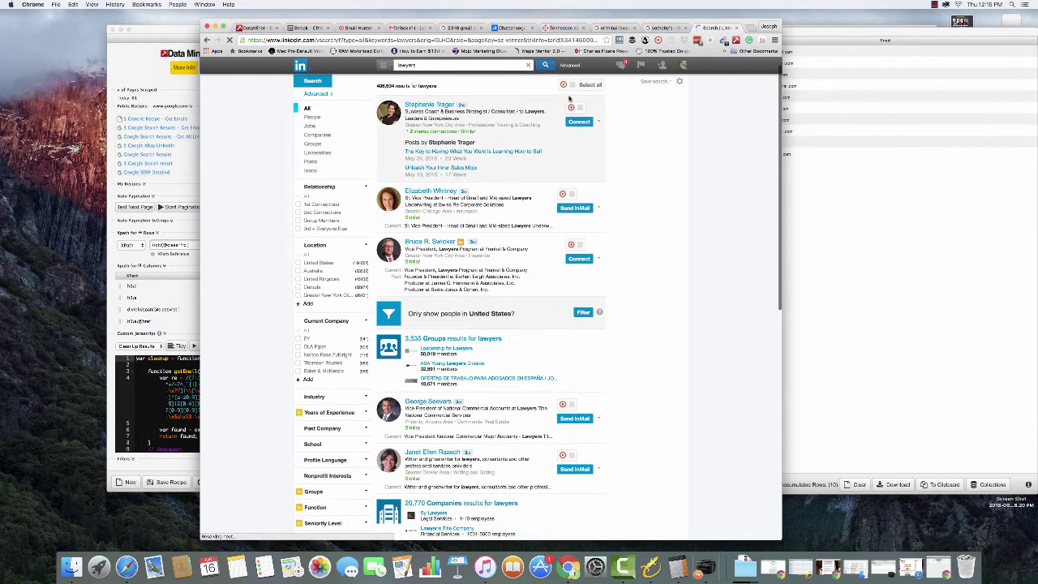
click(572, 85)
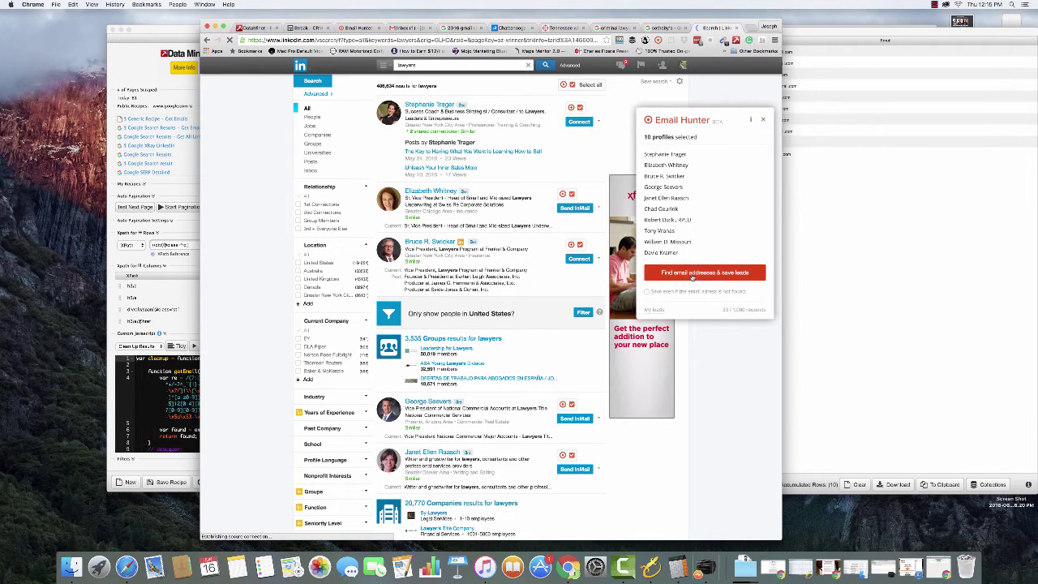
click(691, 274)
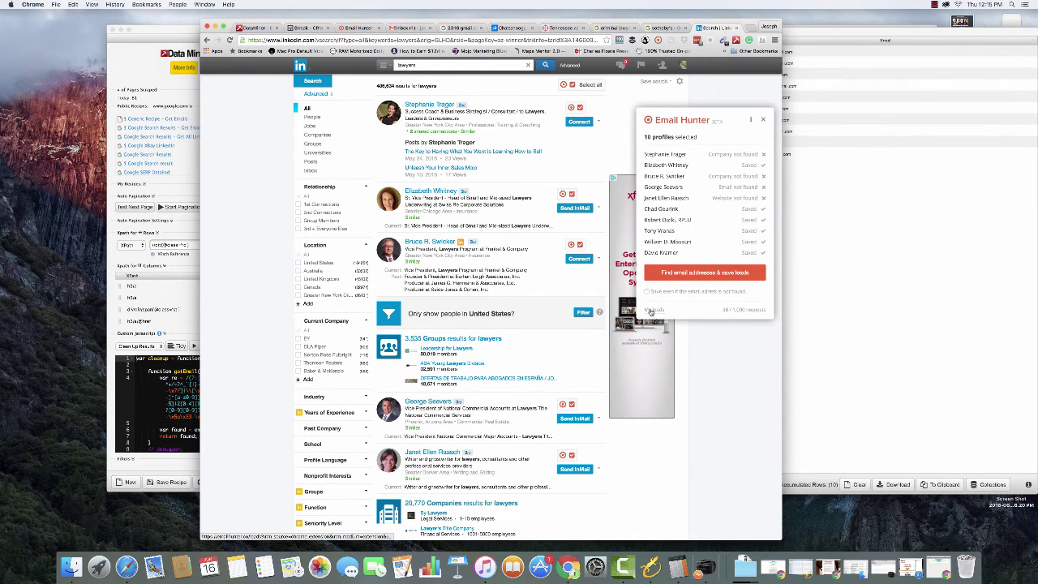
scroll(315, 69, down, 1)
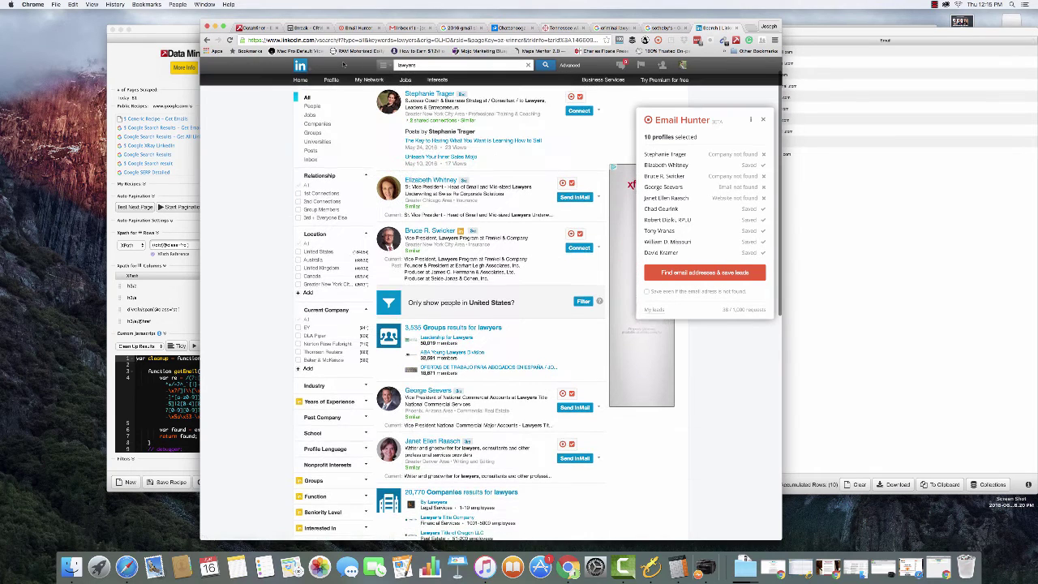